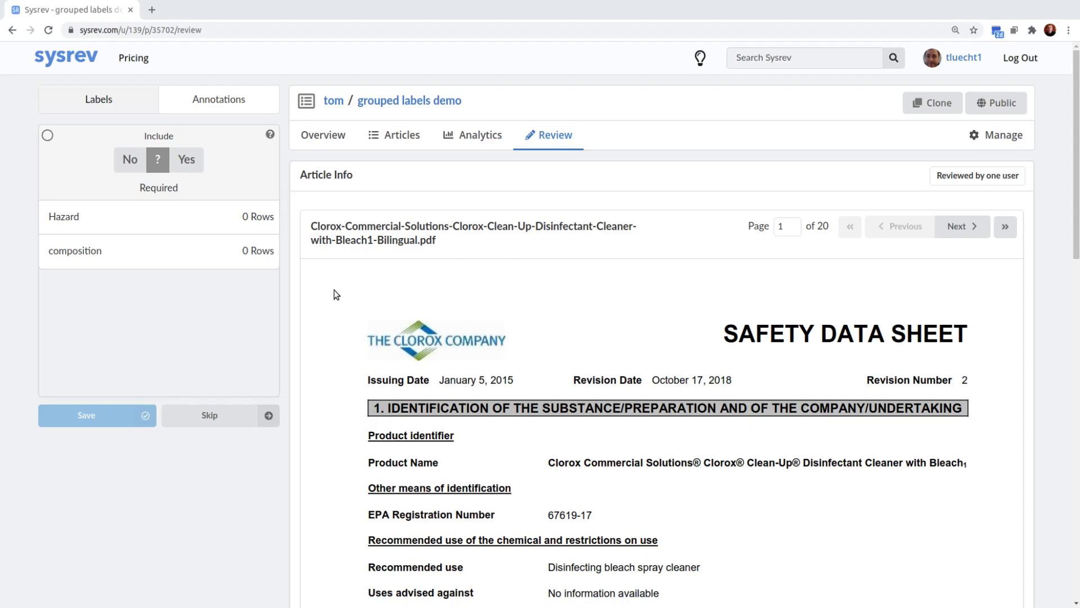
Add a blank row to the Hazard label group and show page 2 of the safety data sheet.
left_click(113, 222)
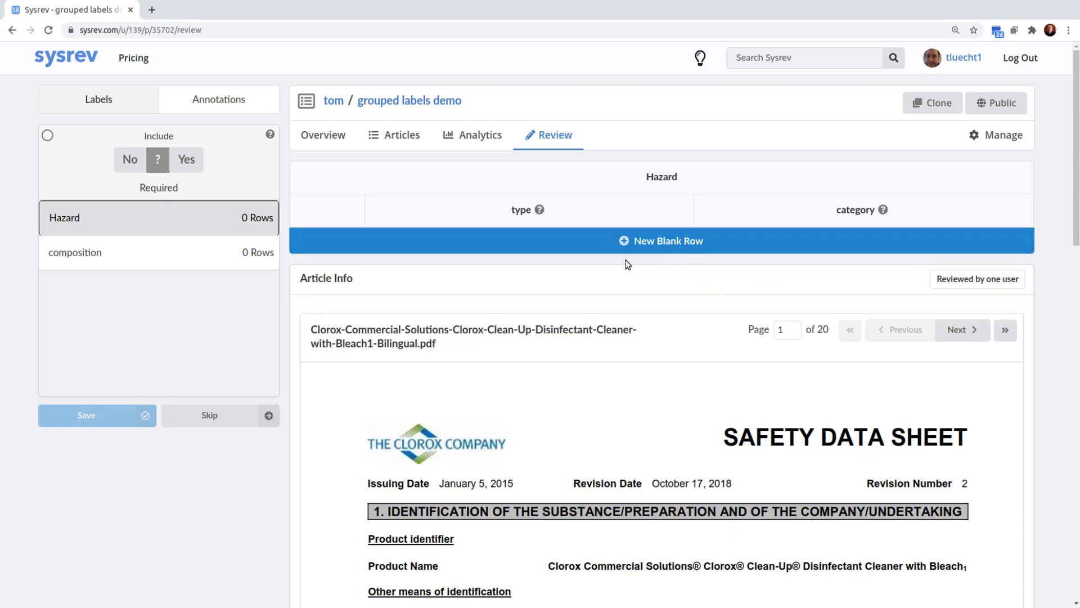
left_click(622, 241)
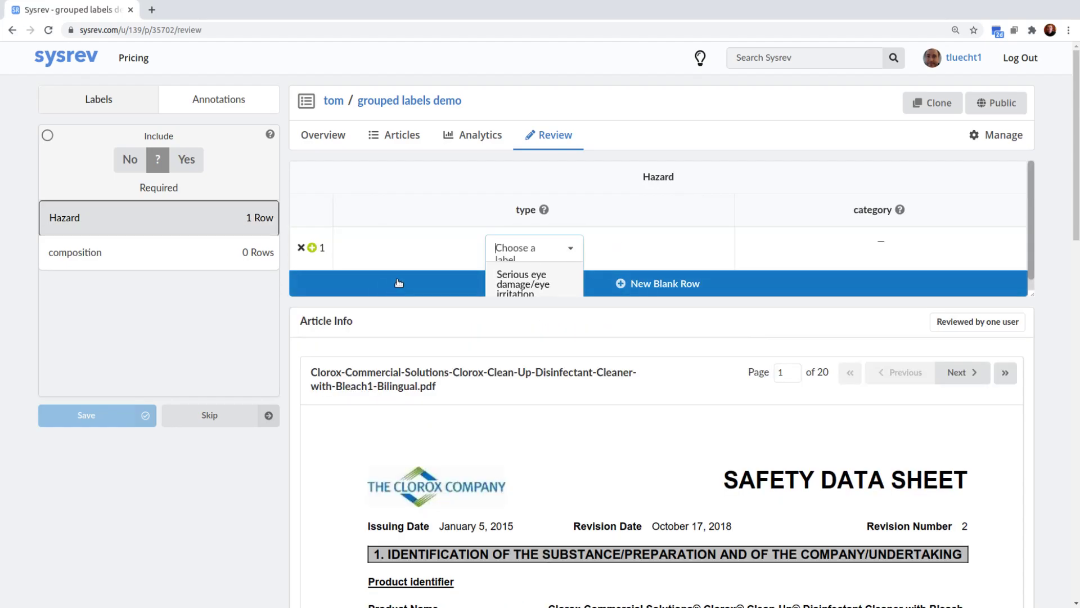
left_click(642, 250)
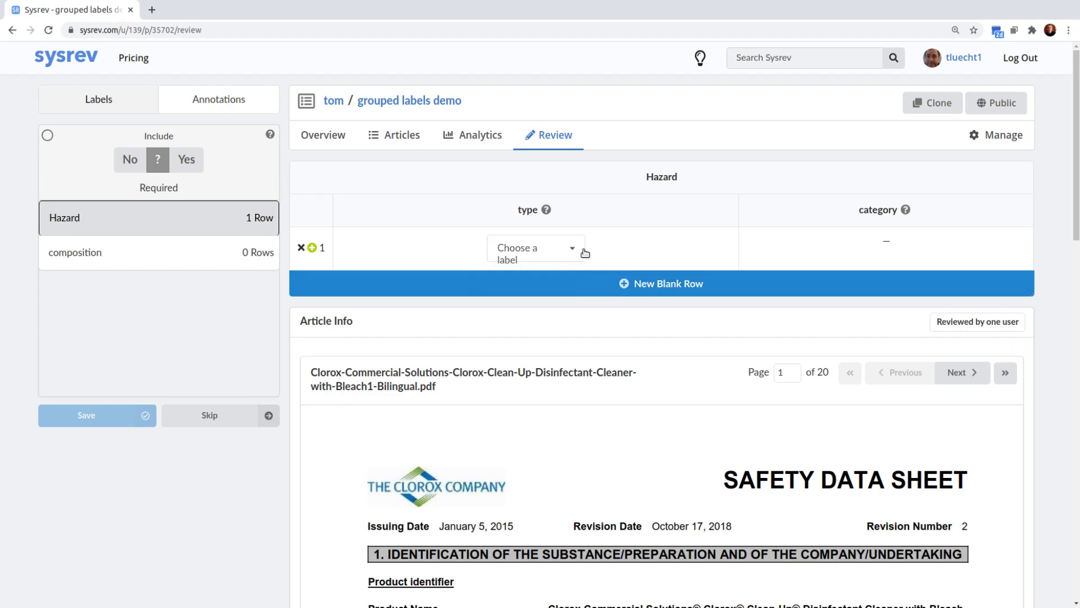
mouse_move(546, 207)
mouse_move(905, 207)
scroll(693, 381, "down", 2)
left_click(970, 252)
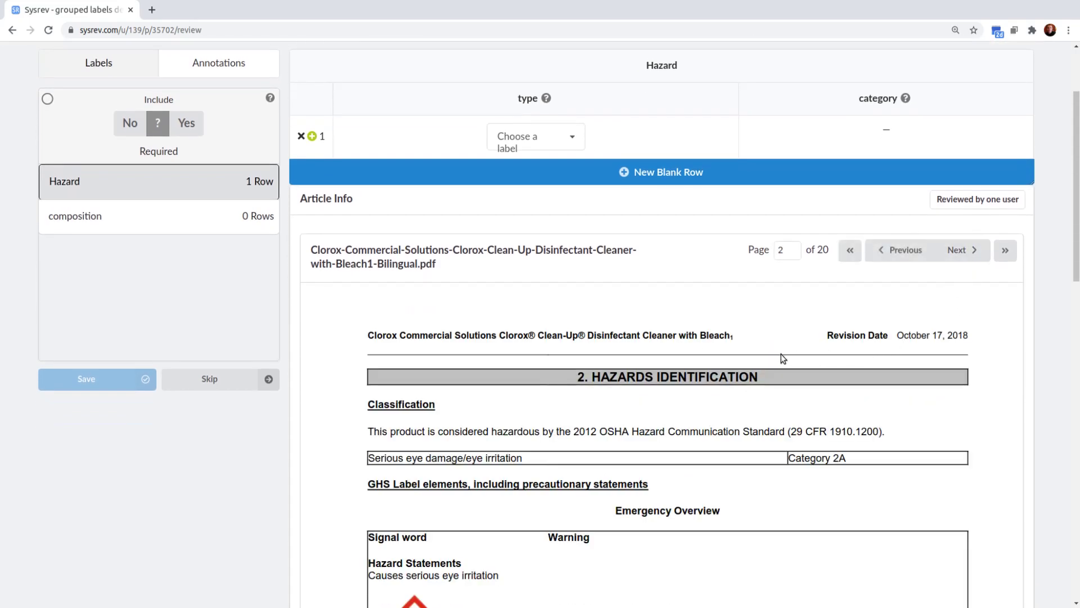
Set the Hazard row's type to "Serious eye damage/eye irritation" and its category to "Category 2A".
scroll(708, 351, "down", 2)
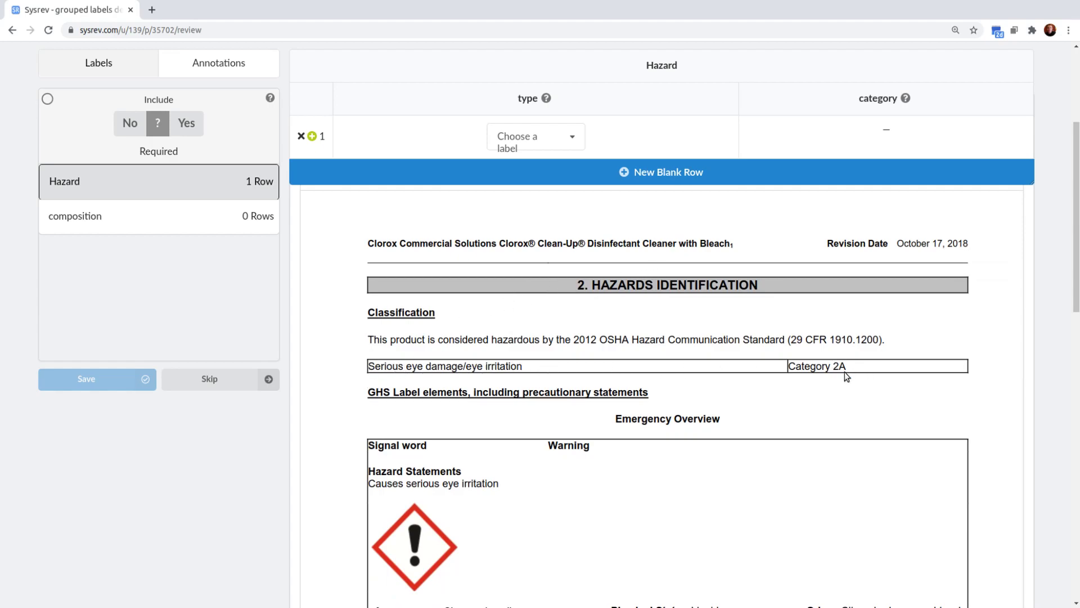
scroll(839, 366, "up", 1)
left_click(567, 136)
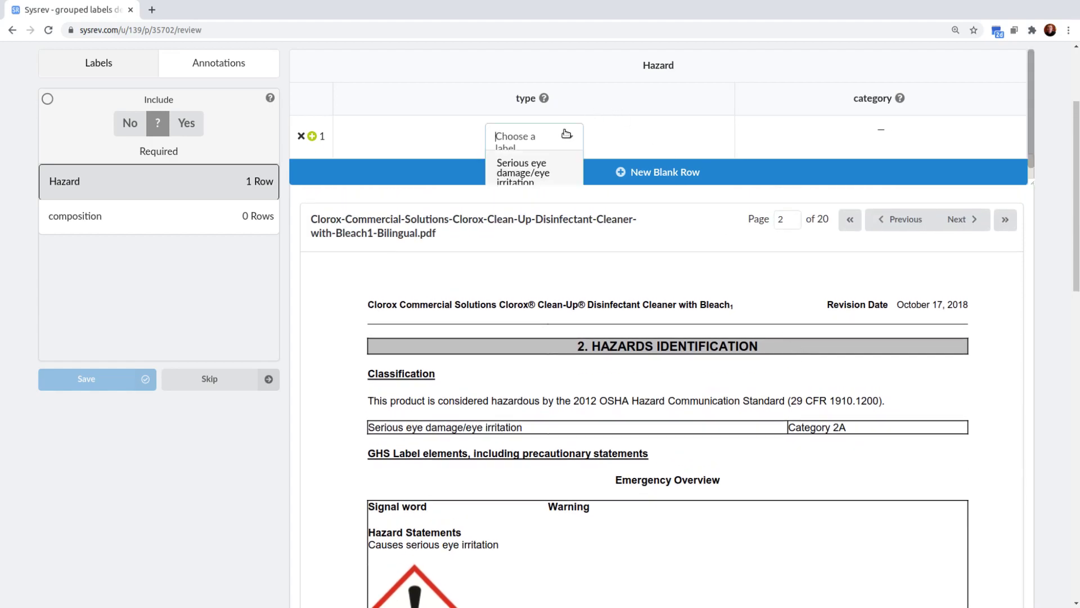
left_click(521, 169)
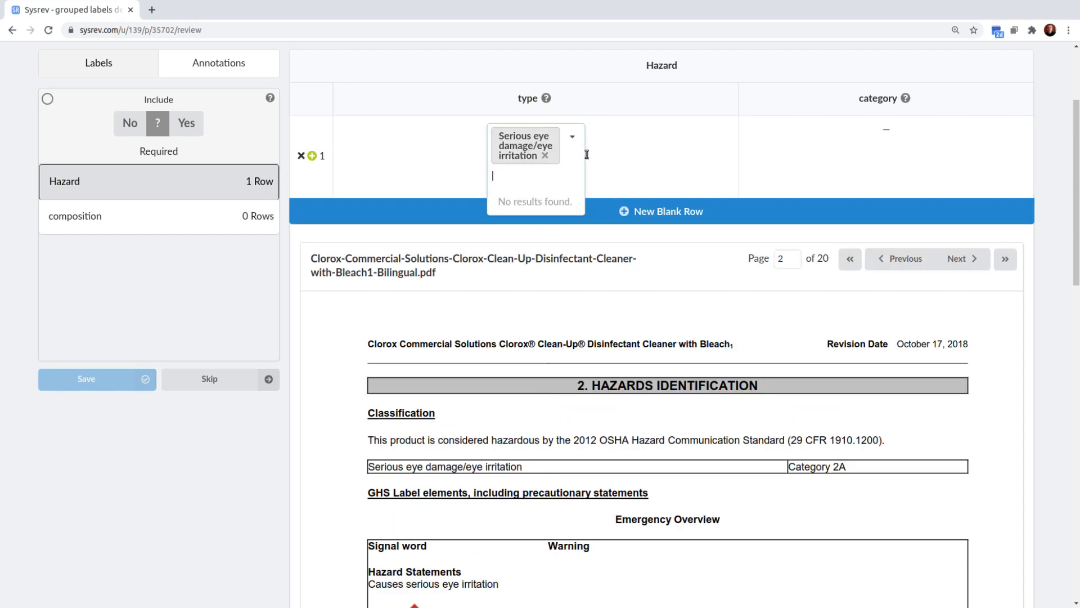
left_click(894, 136)
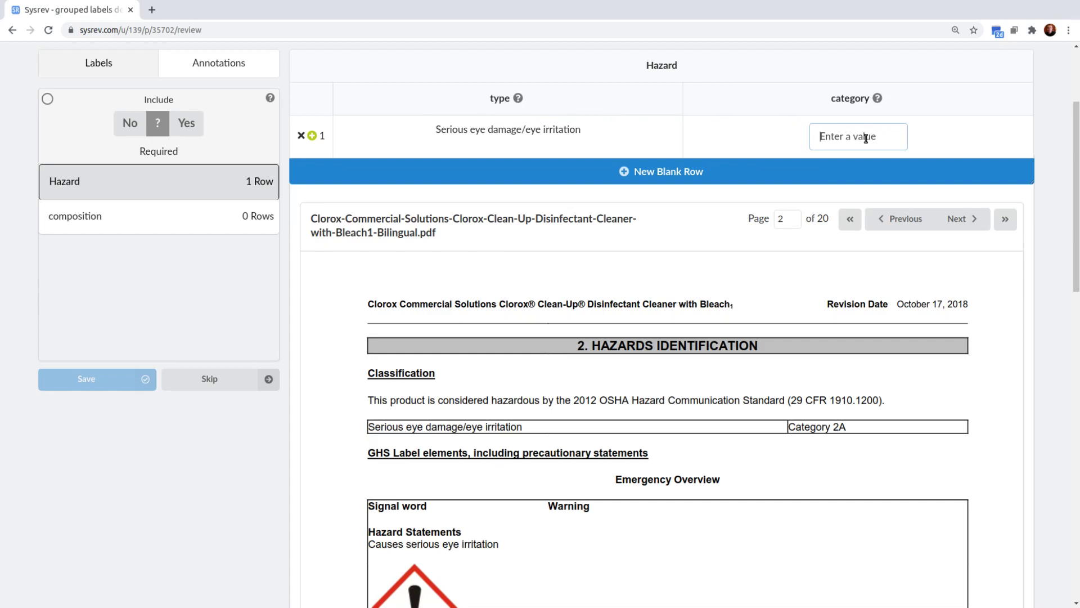
type("Category 2A")
Add a blank row to the composition label group, with page 3 of the safety data sheet displayed.
left_click(155, 224)
scroll(432, 215, "up", 2)
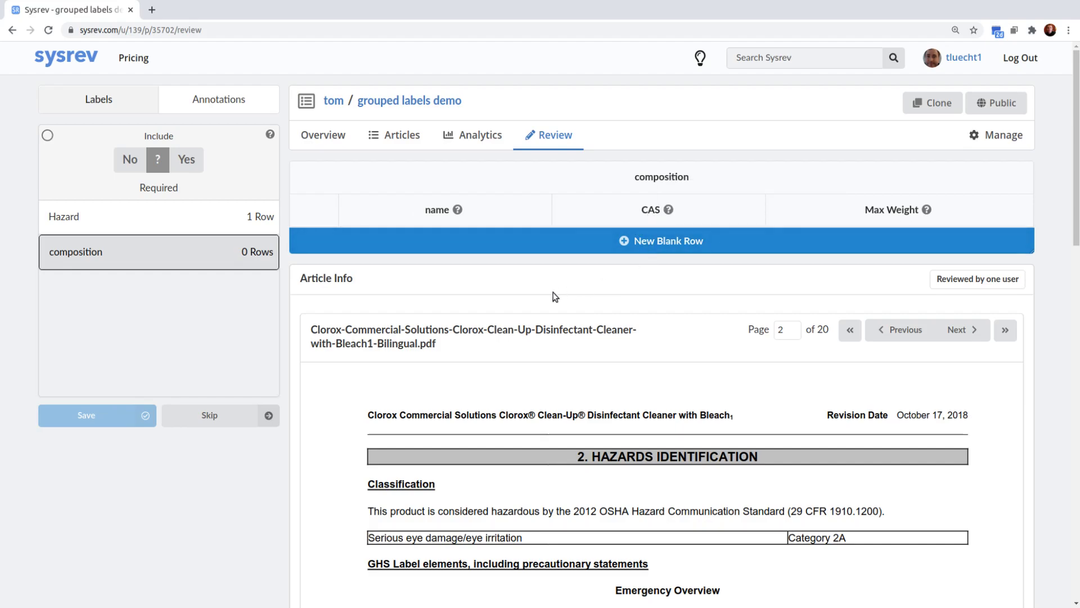
scroll(694, 363, "down", 2)
left_click(977, 248)
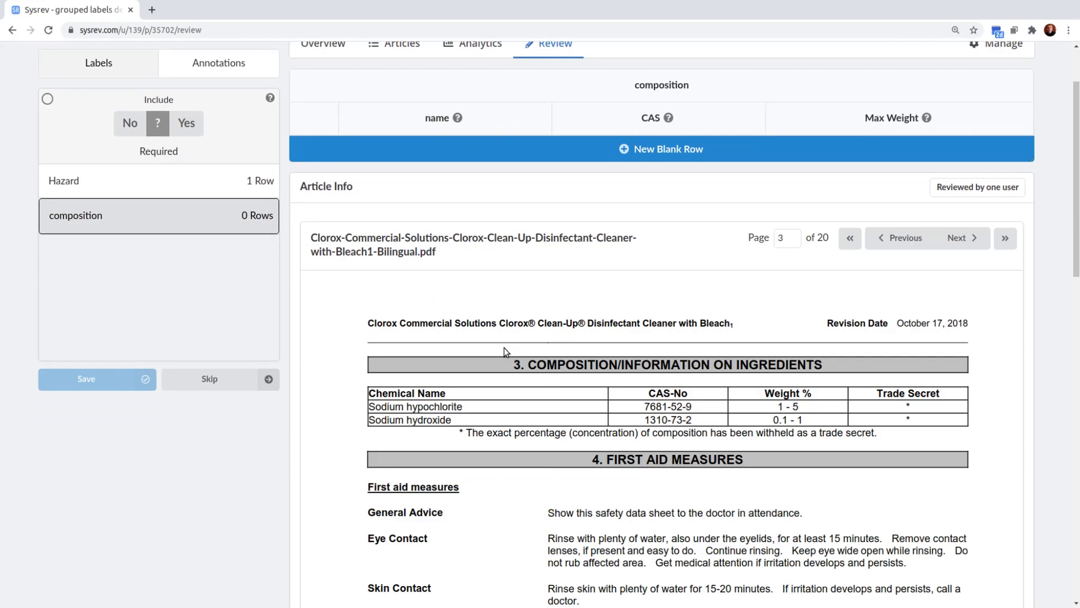
scroll(506, 353, "down", 1)
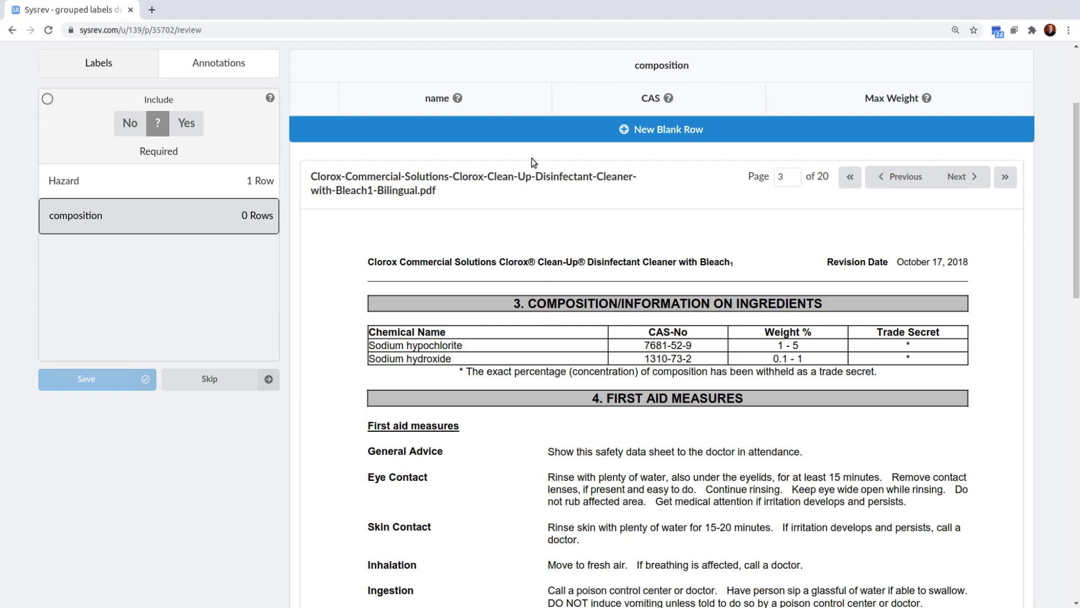
left_click(687, 135)
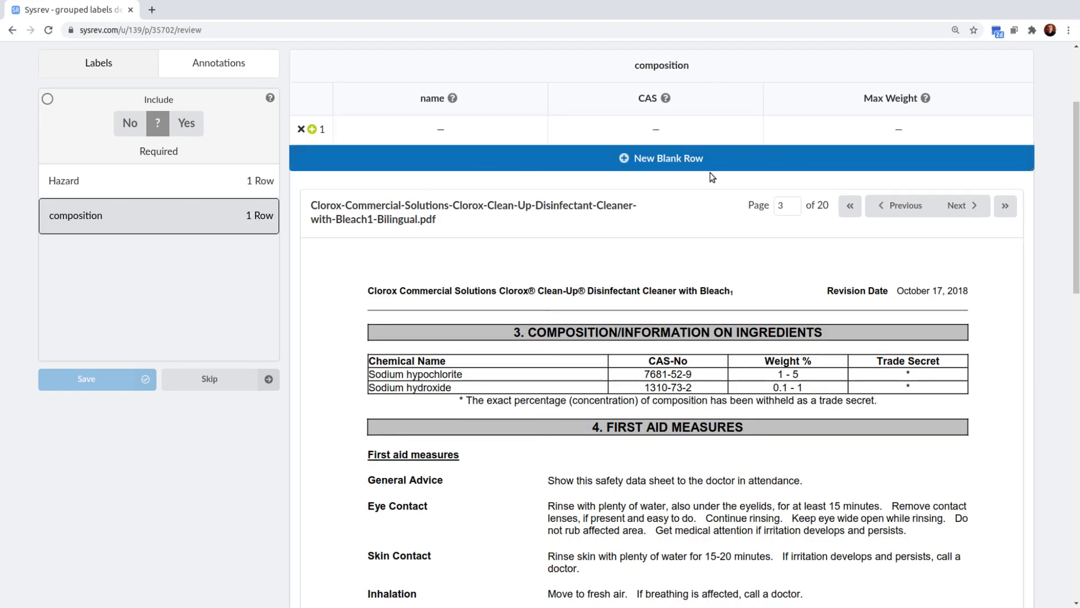
Copy "Sodium hypochlorite" from the ingredients table into the name of composition row 1.
left_click_drag(369, 374, 462, 375)
key("ctrl+c")
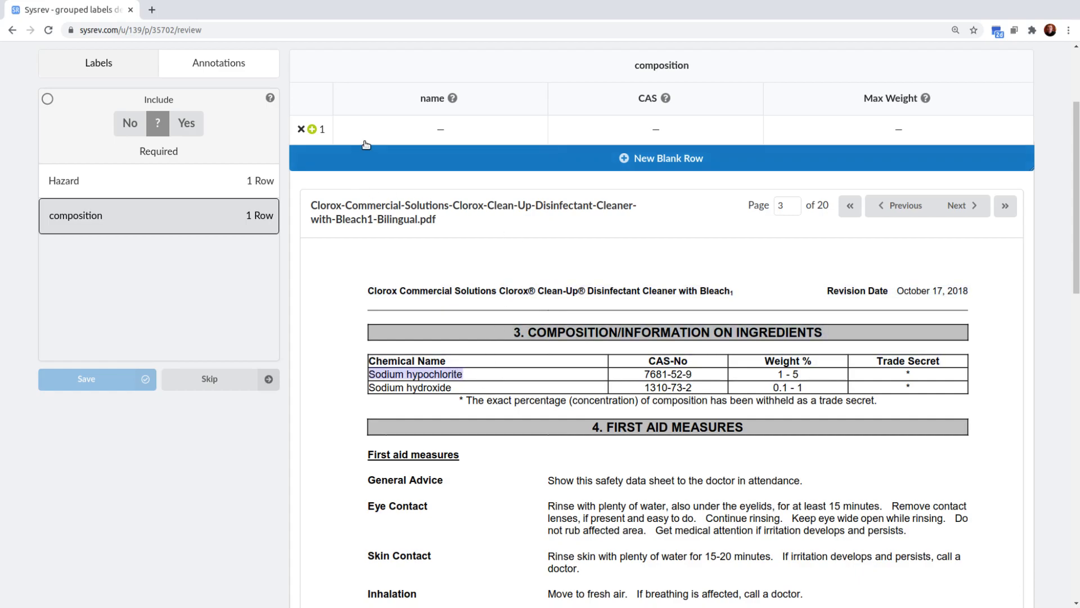
left_click(495, 134)
key("ctrl+v")
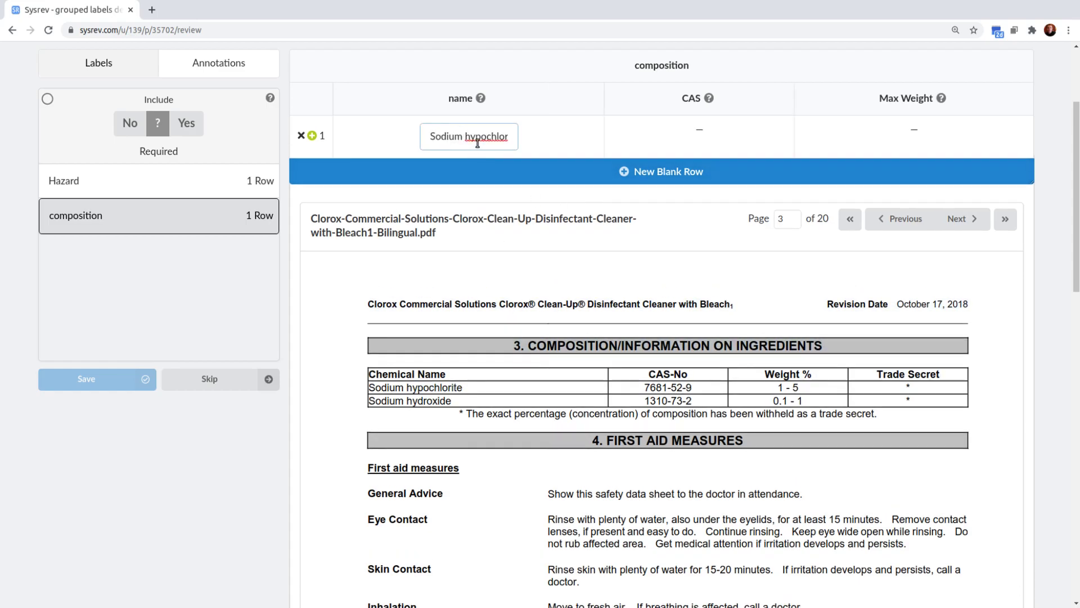
key("Tab")
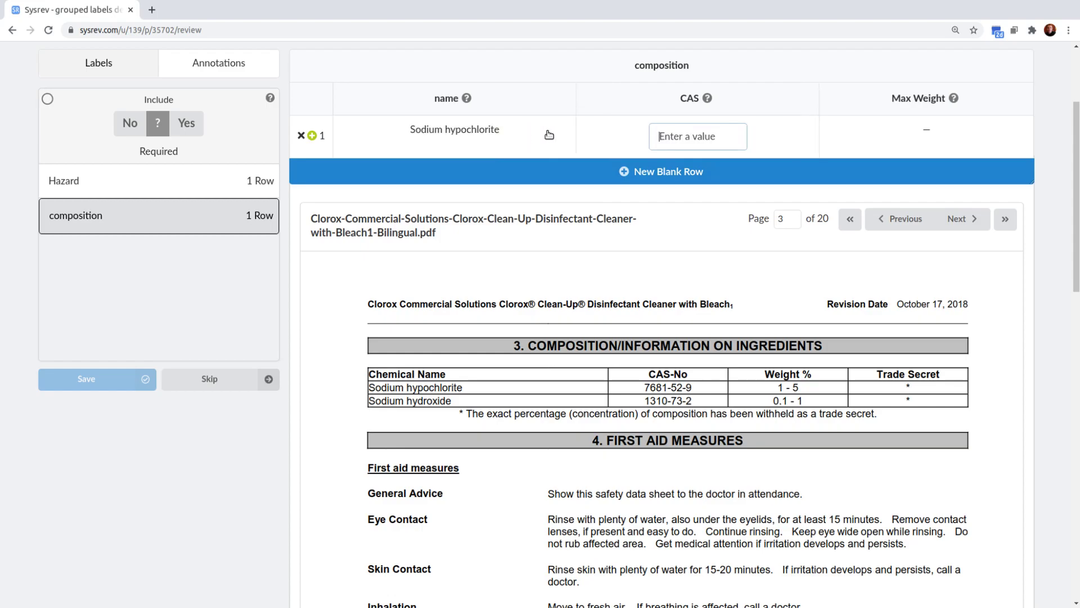
key("Escape")
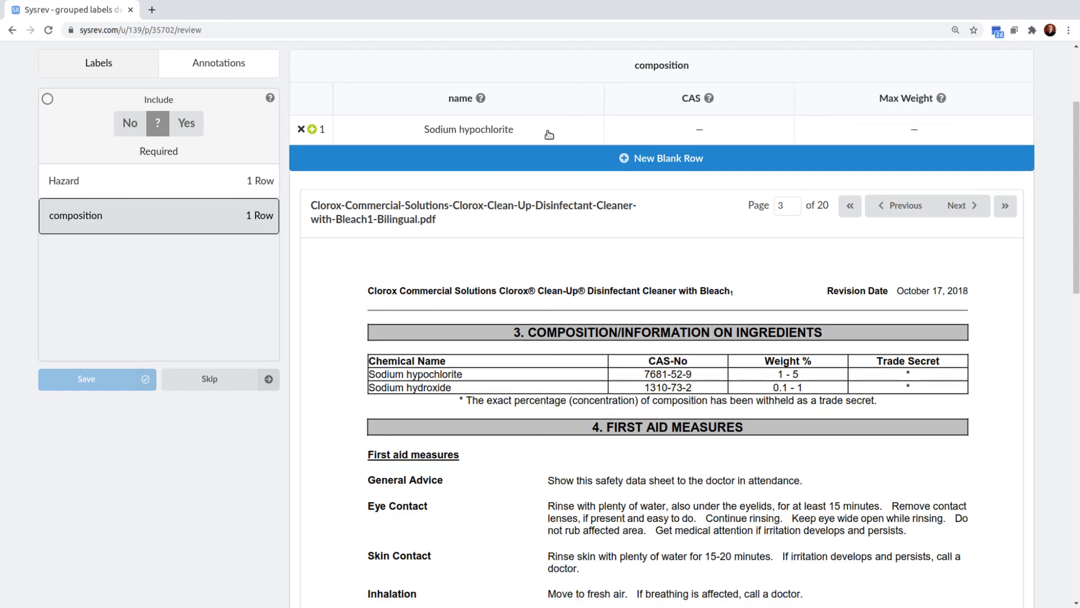
Try entering ";j;dlfj" as the CAS value of the sodium hypochlorite row.
left_click(697, 140)
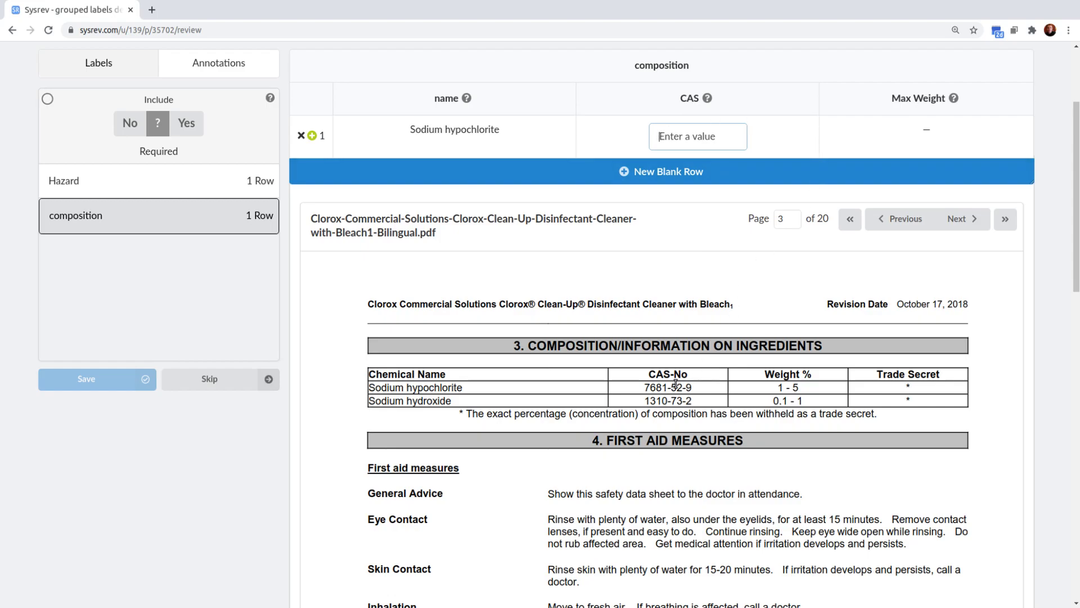
type(";j;dlfj")
left_click(923, 130)
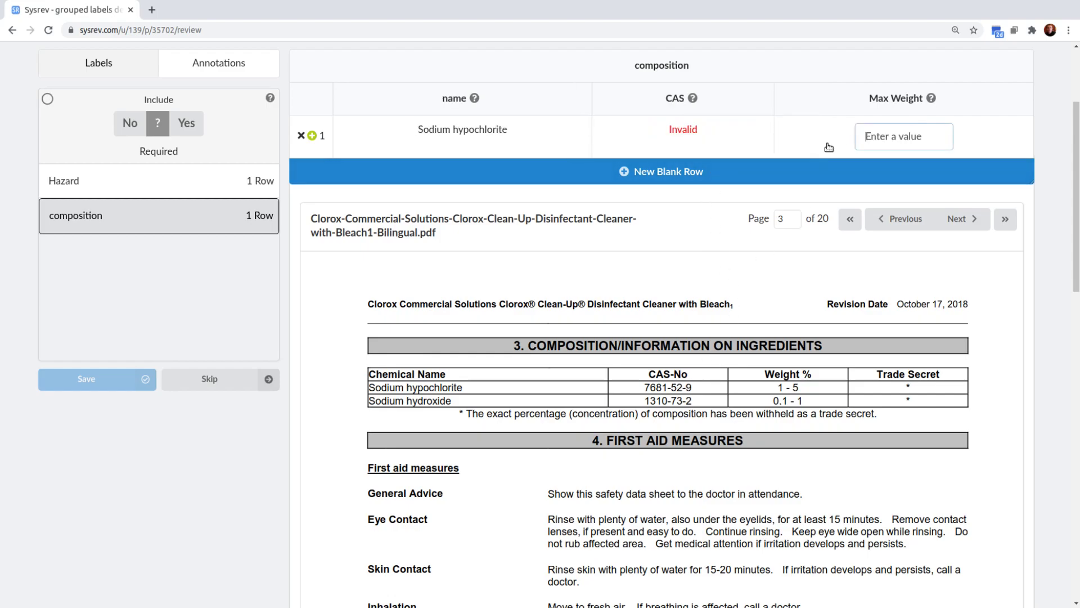
Set the sodium hypochlorite row's CAS to 7681-52-9 and its Max Weight to 5%.
left_click(681, 142)
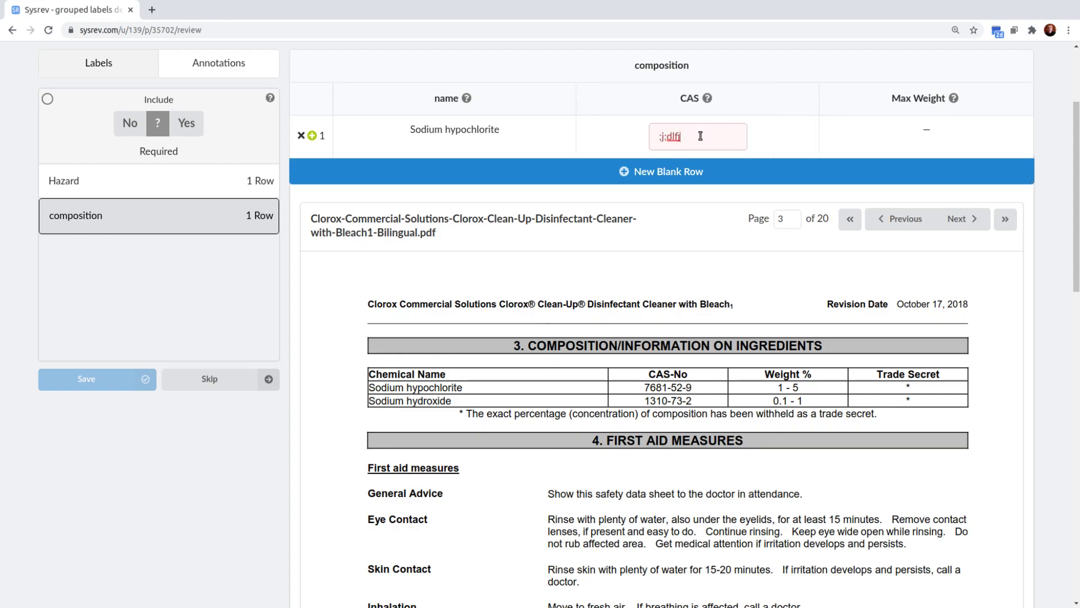
key("ctrl+a")
key("BackSpace")
type("7681-52-9")
key("BackSpace")
left_click(914, 125)
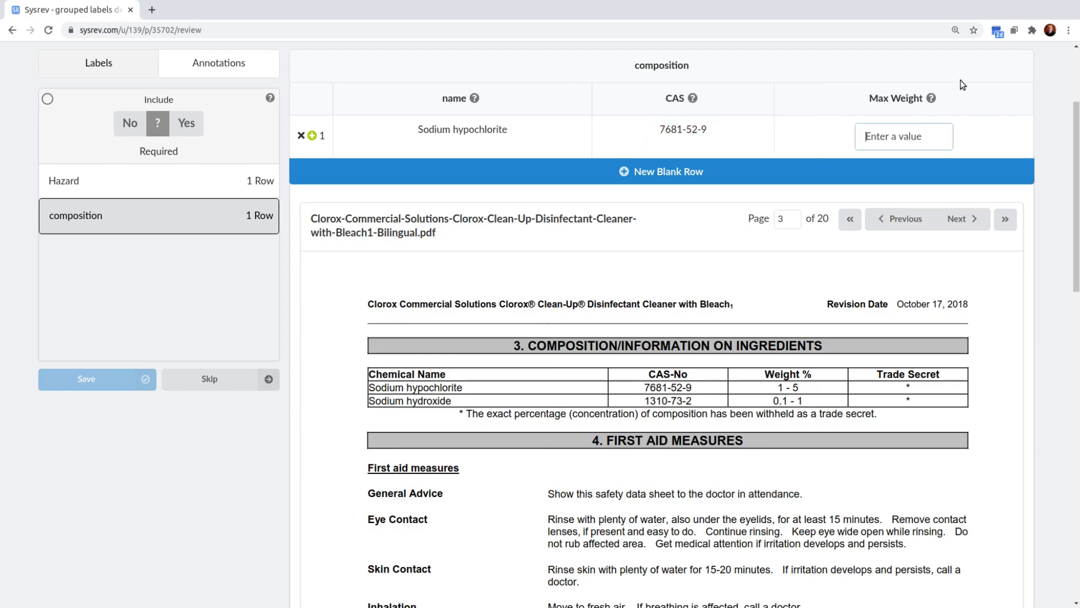
type("5")
Add a second composition row and copy "Sodium hydroxide" from the ingredients table into its name.
left_click(692, 178)
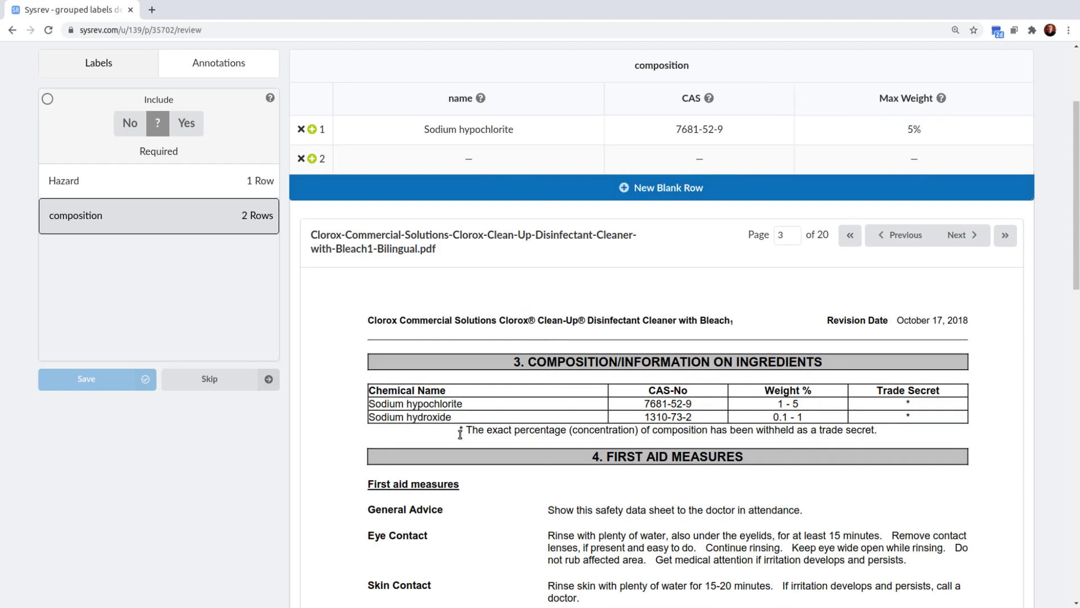
mouse_move(459, 430)
left_mouse_down()
mouse_move(369, 418)
mouse_move(450, 415)
left_mouse_up()
key("ctrl+c")
left_click(369, 417)
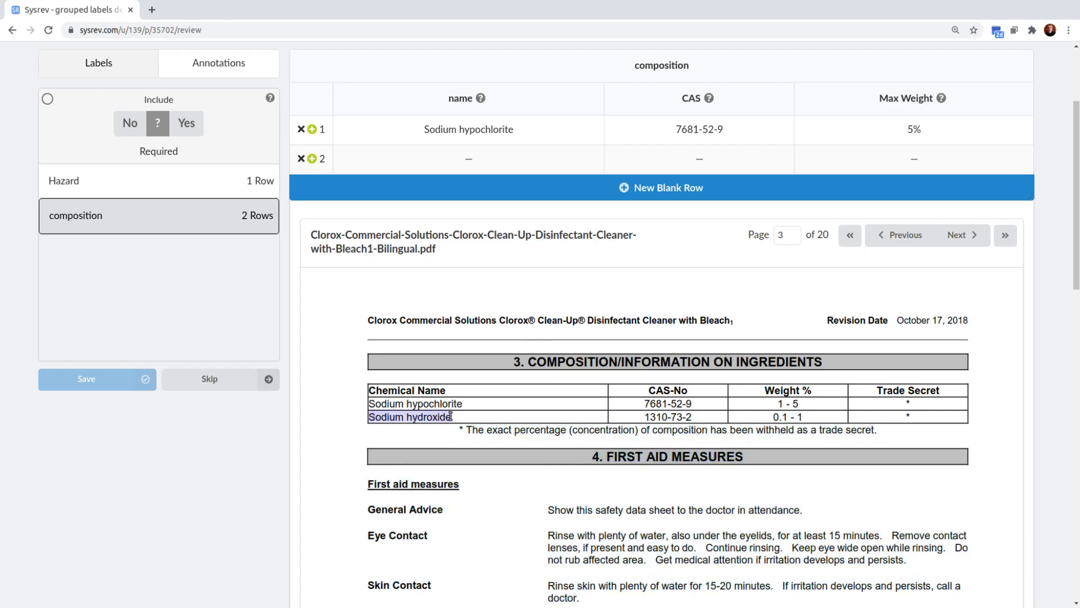
left_click(529, 159)
key("ctrl+v")
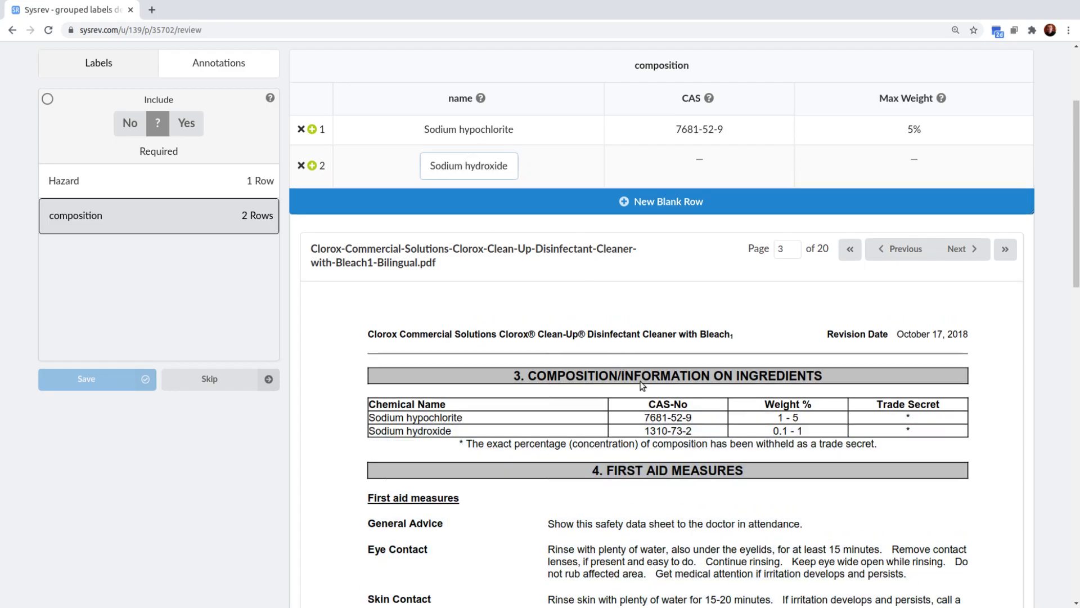
Set the sodium hydroxide row's CAS to 1310-73-2.
left_click(688, 165)
type("1310-732")
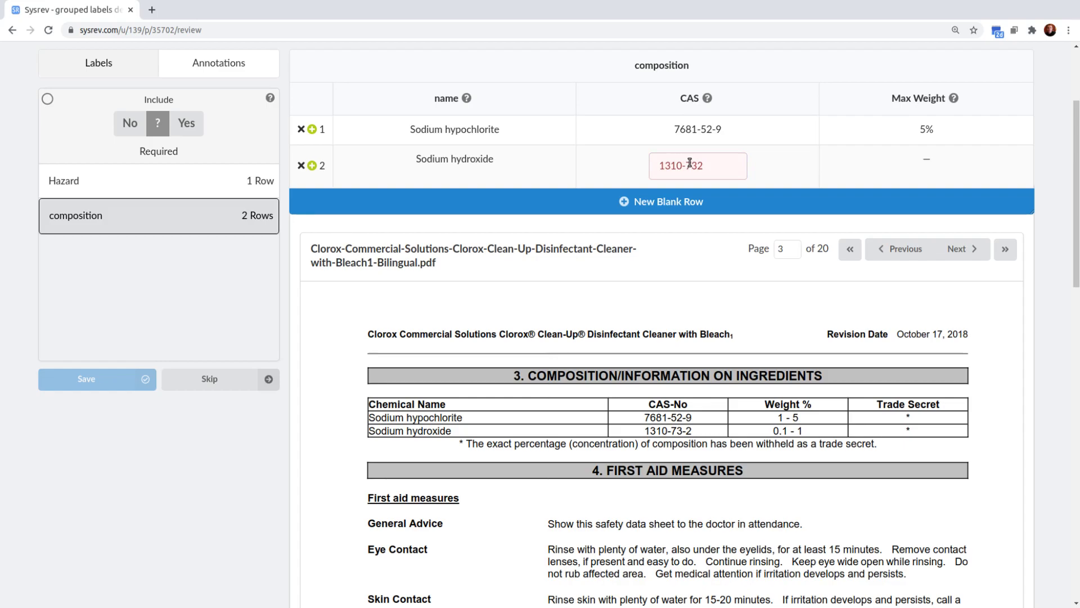
left_click(856, 165)
left_click(701, 169)
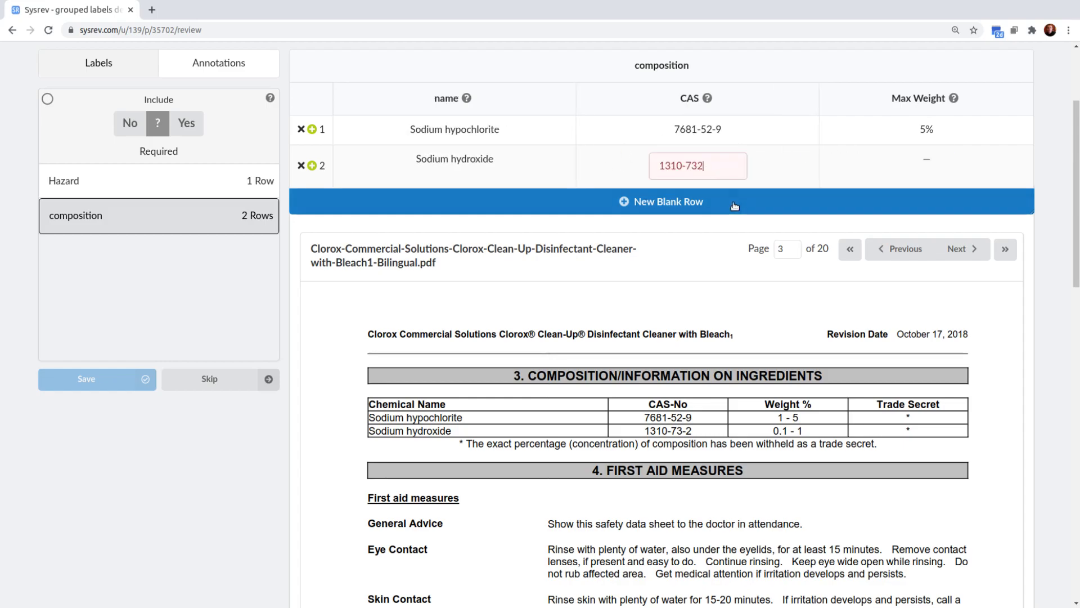
key("shift+Tab")
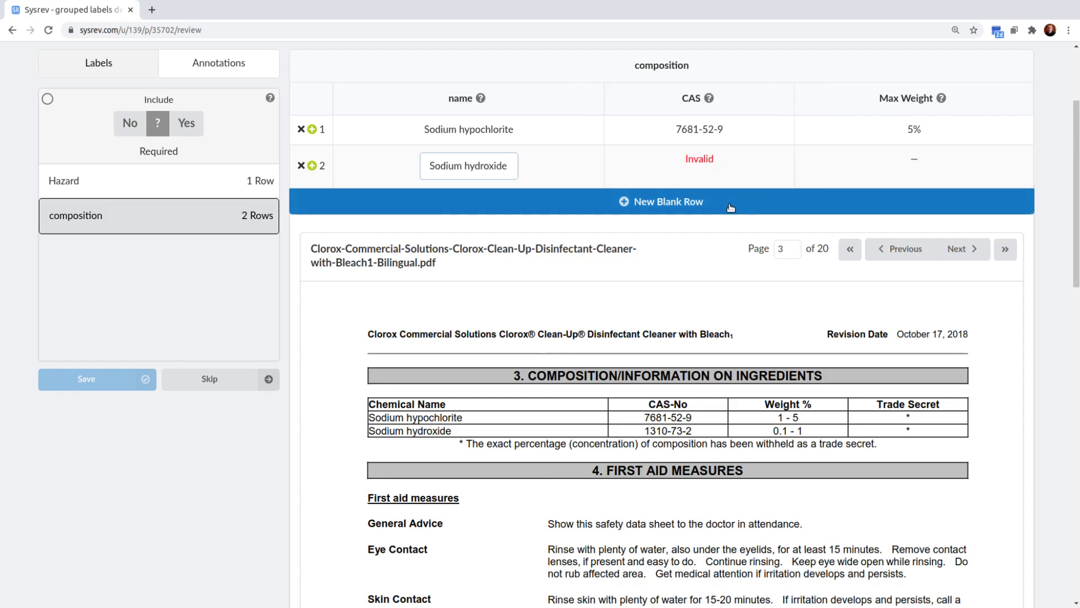
left_click(690, 172)
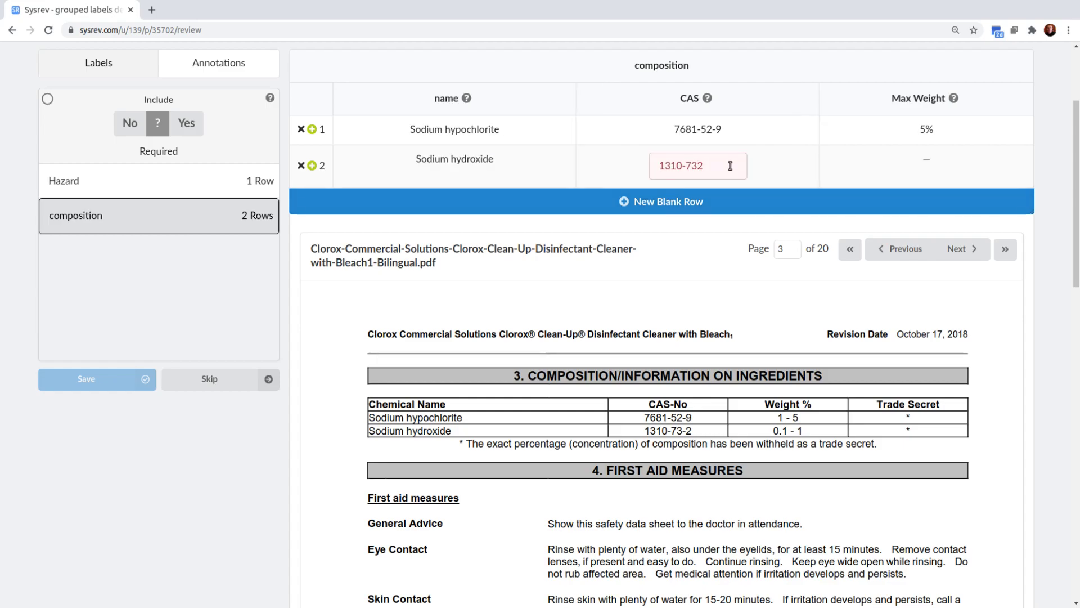
type("-2")
Set the sodium hydroxide row's Max Weight to 1%.
key("Tab")
key("shift+Tab")
key("shift+Tab")
key("Tab")
key("Tab")
key("shift+Tab")
key("shift+Tab")
key("shift+Tab")
key("Tab")
key("Tab")
key("Tab")
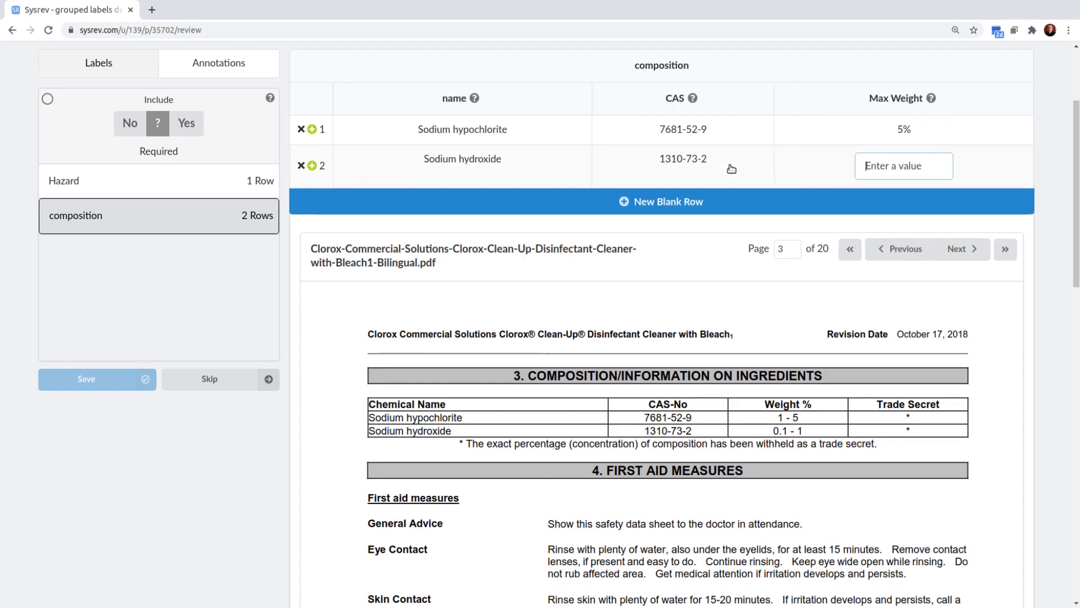
type("1%")
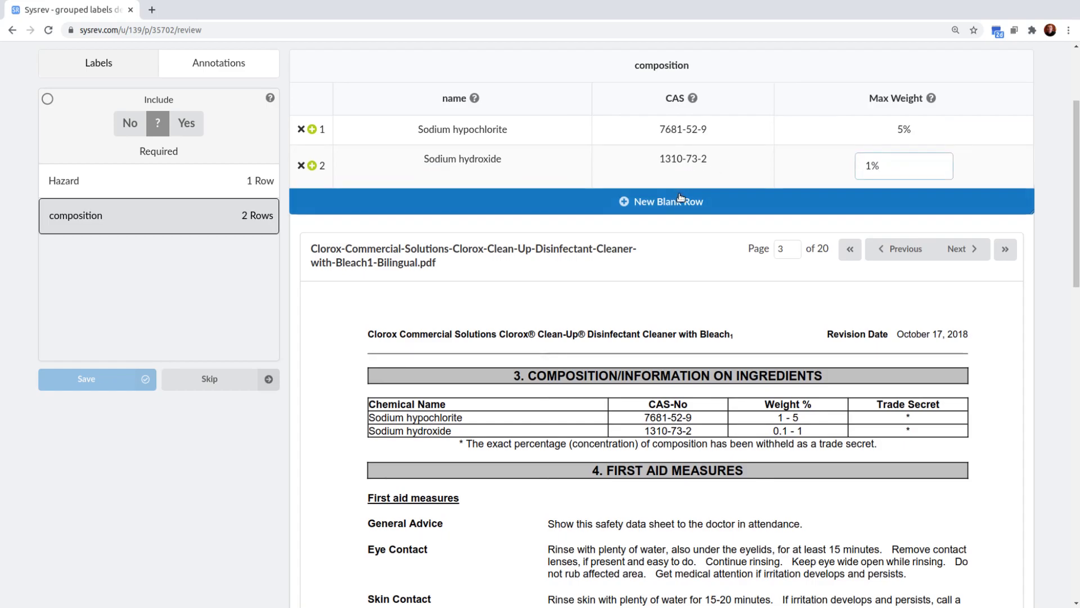
left_click(206, 293)
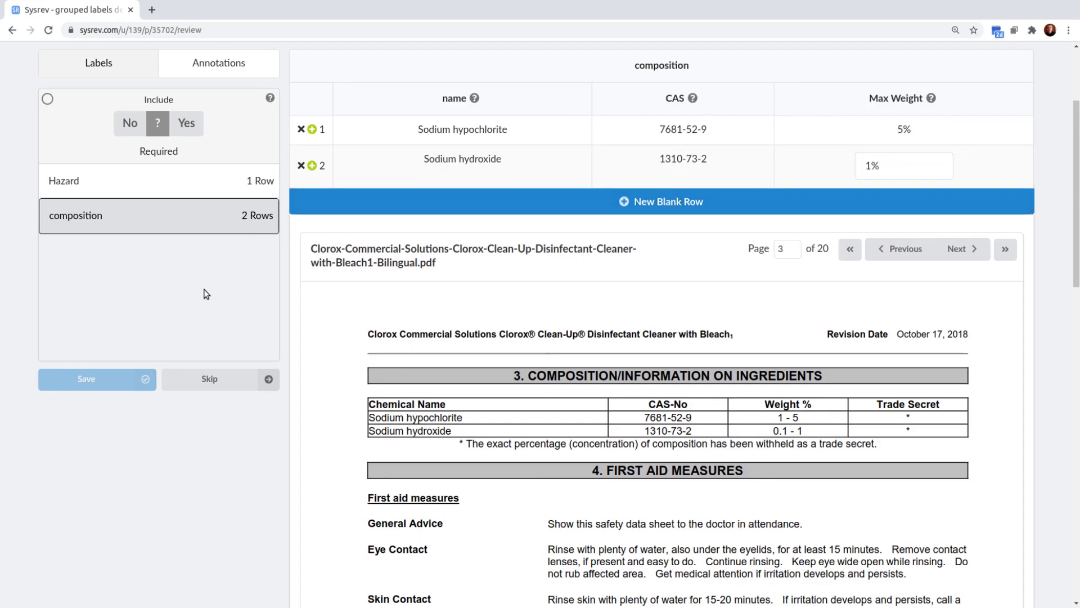
Answer Yes to Include for the article and save its labels.
left_click(186, 122)
left_click(69, 386)
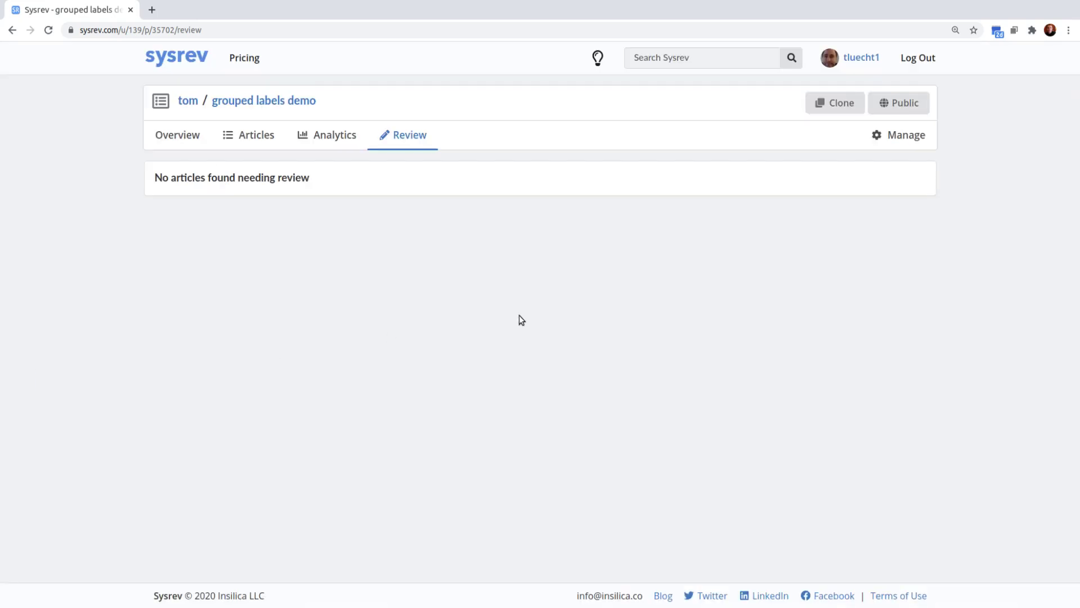
Open the Clorox disinfectant article from the article list and compare both reviewers' saved Hazard and composition labels.
left_click(263, 139)
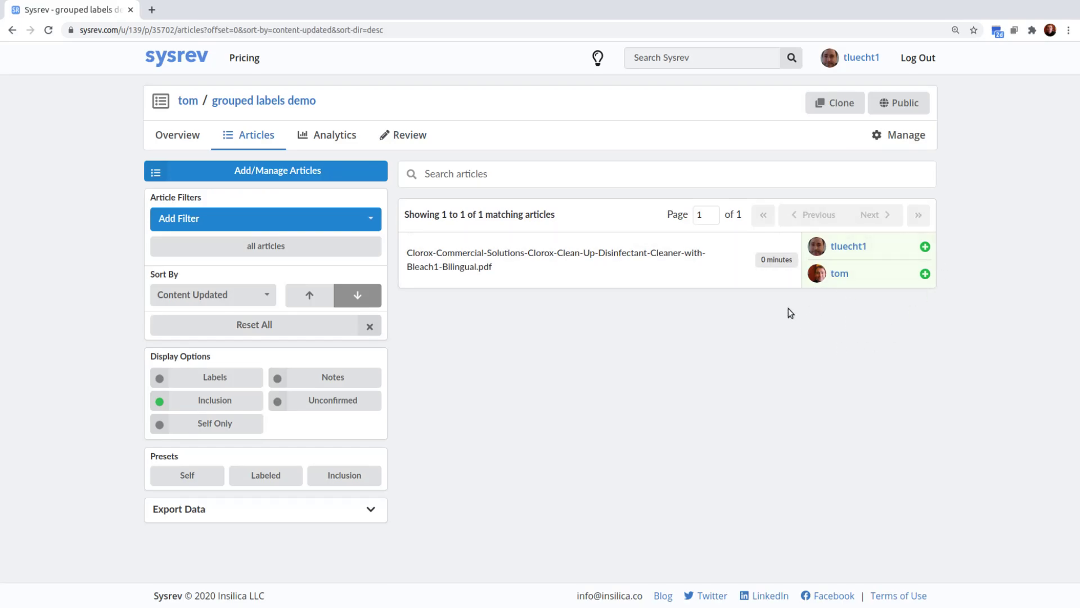
left_click(676, 278)
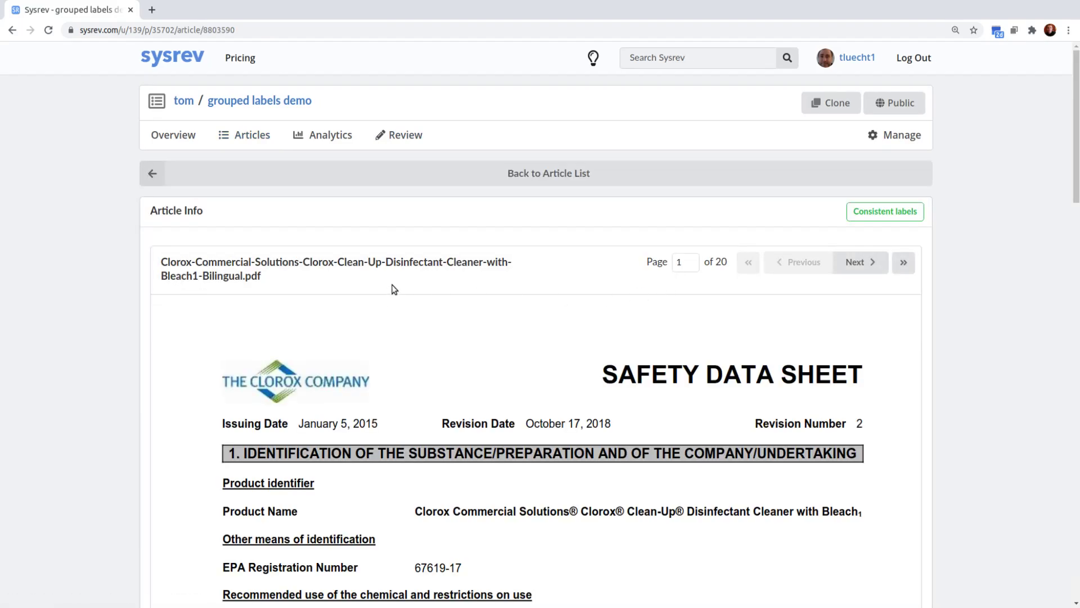
scroll(394, 288, "down", 10)
scroll(395, 285, "down", 10)
scroll(379, 281, "down", 2)
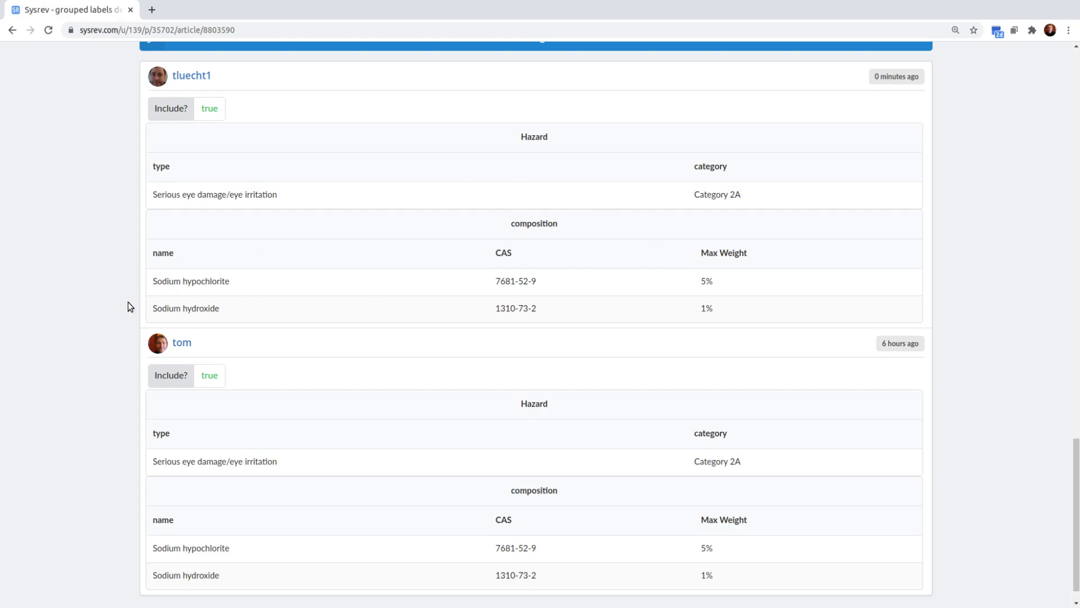
left_click_drag(172, 282, 640, 285)
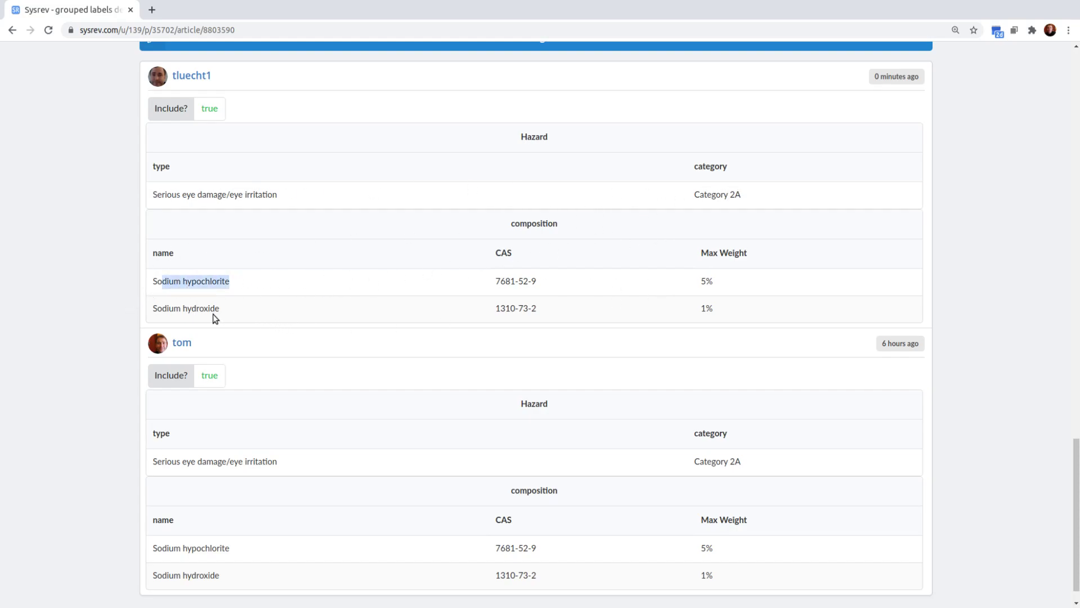
scroll(448, 307, "down", 1)
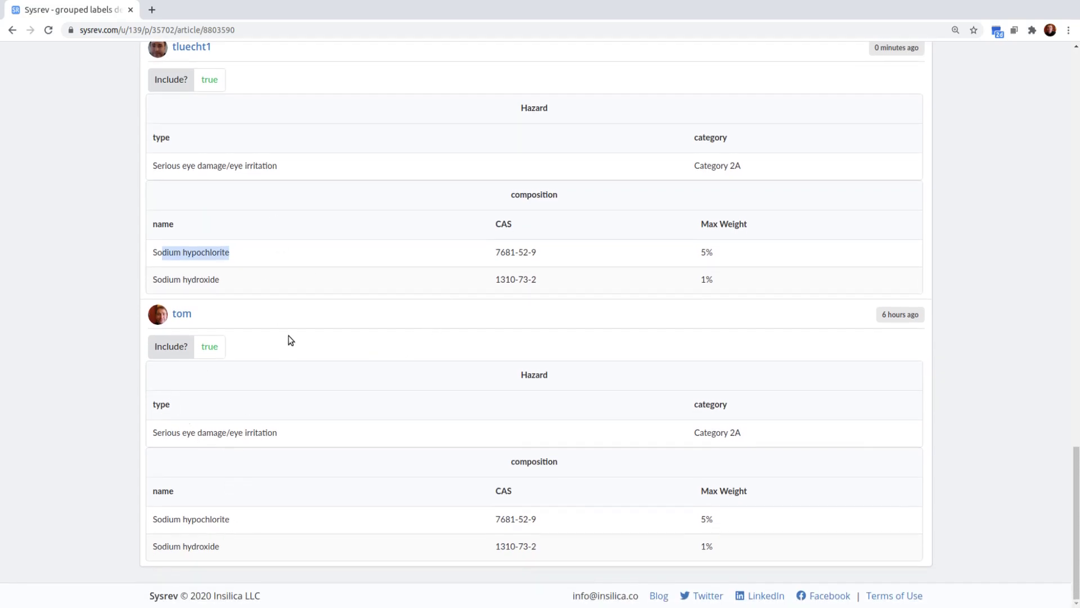
scroll(289, 339, "up", 1)
left_click(614, 559)
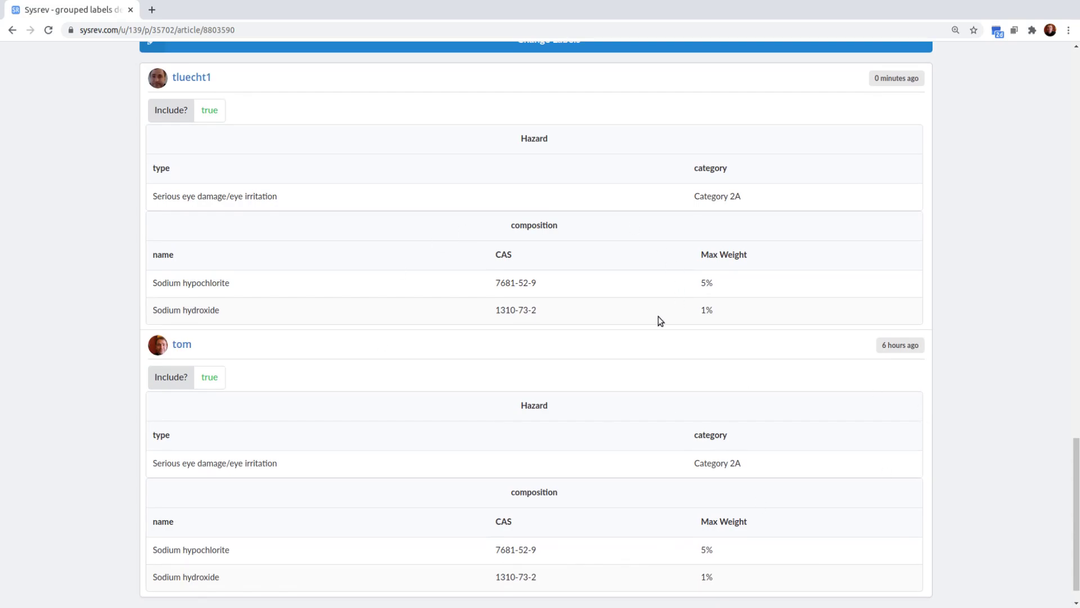
scroll(660, 320, "up", 4)
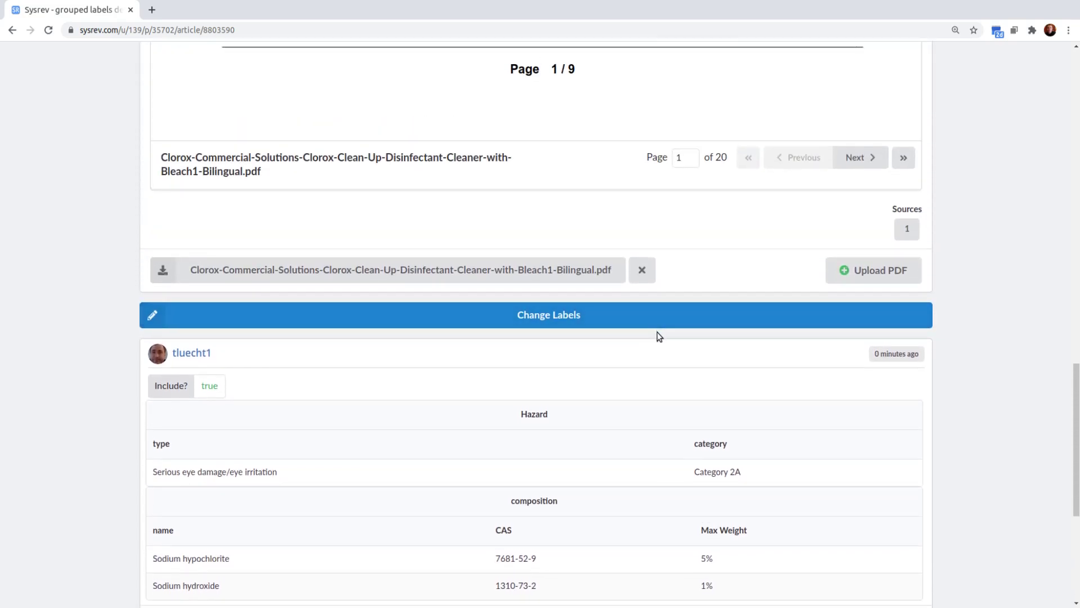